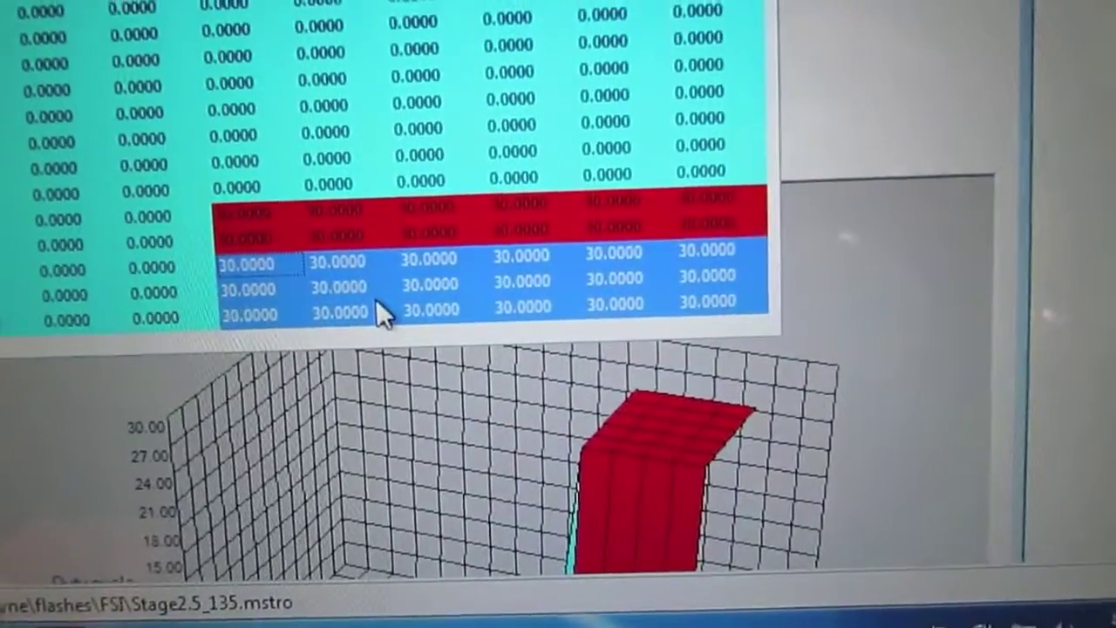
- Open the context menu on the lower 30.0000 cells of the Stage2.5_135 map
right_click(369, 291)
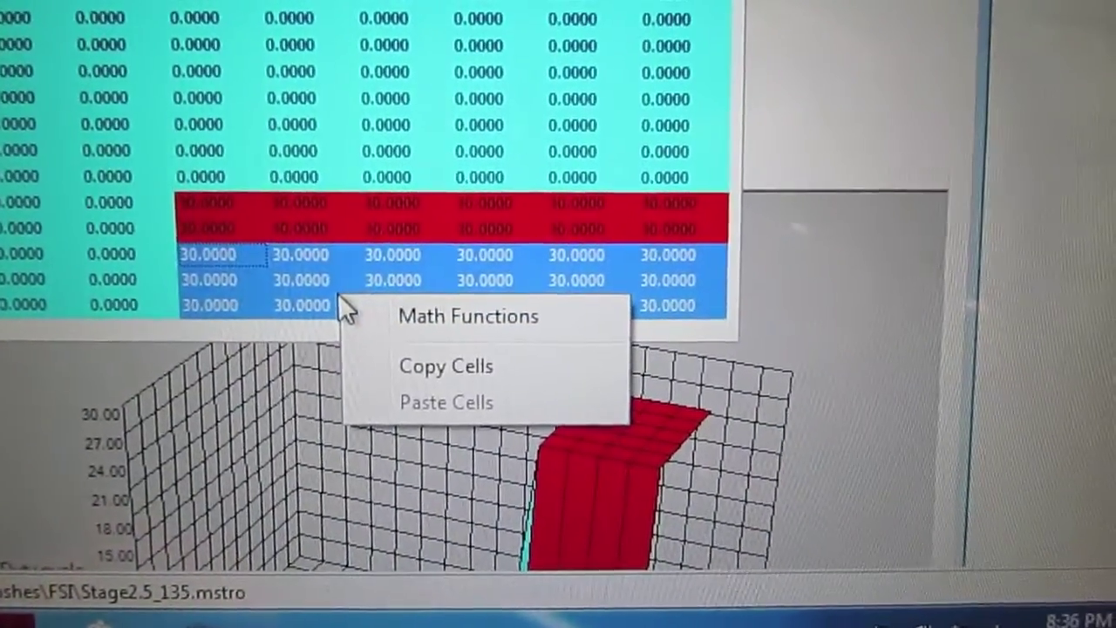